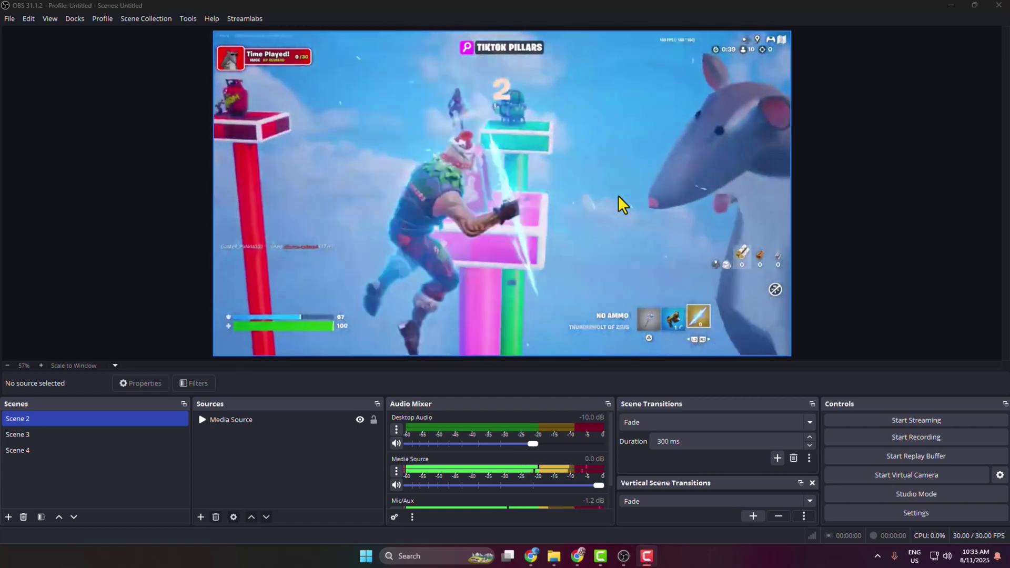
Step: Switch to Chrome and download the Source Record 0.4.6 plugin from its OBS forums page
key("alt+Tab")
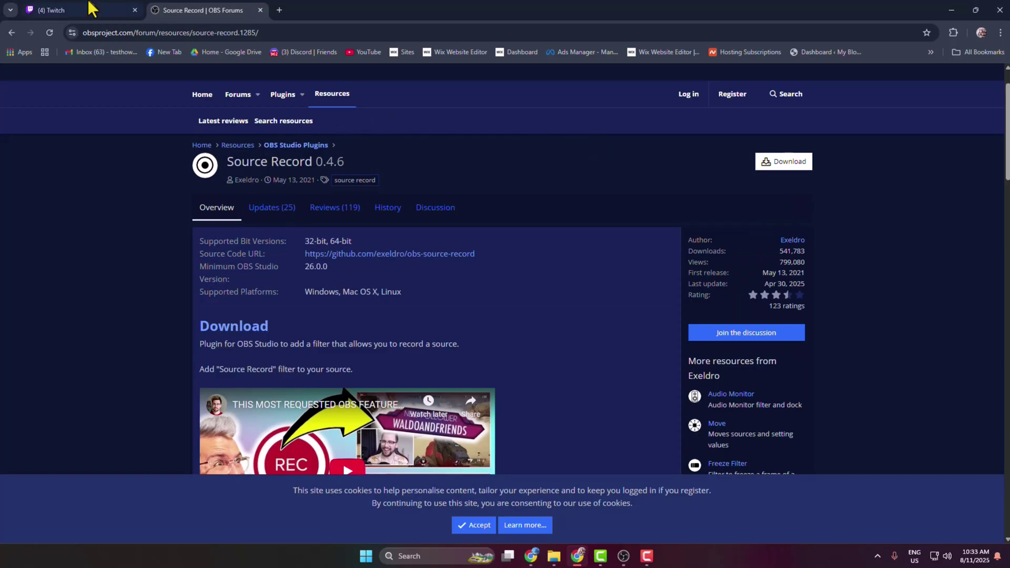
left_click(150, 31)
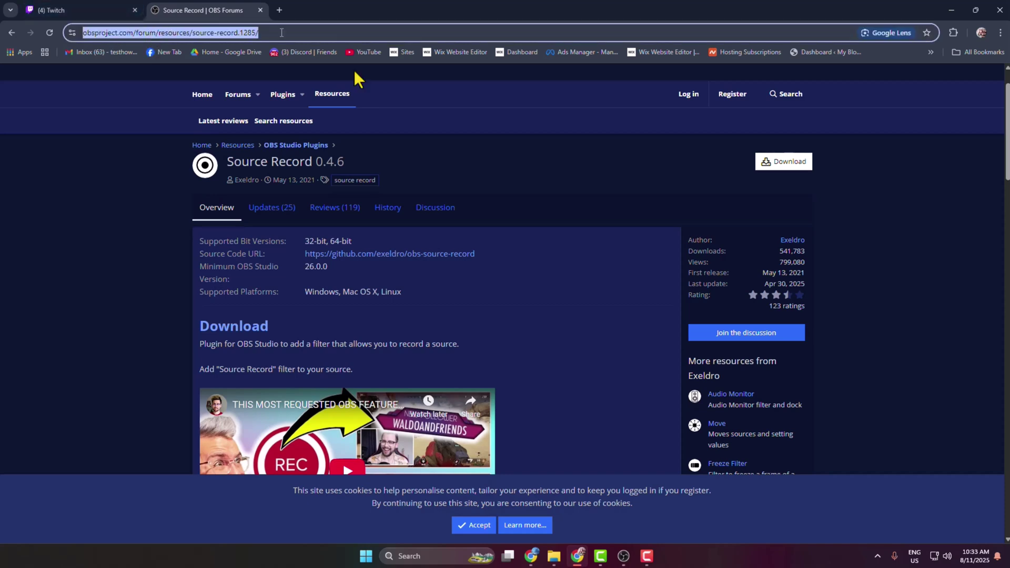
left_click(450, 204)
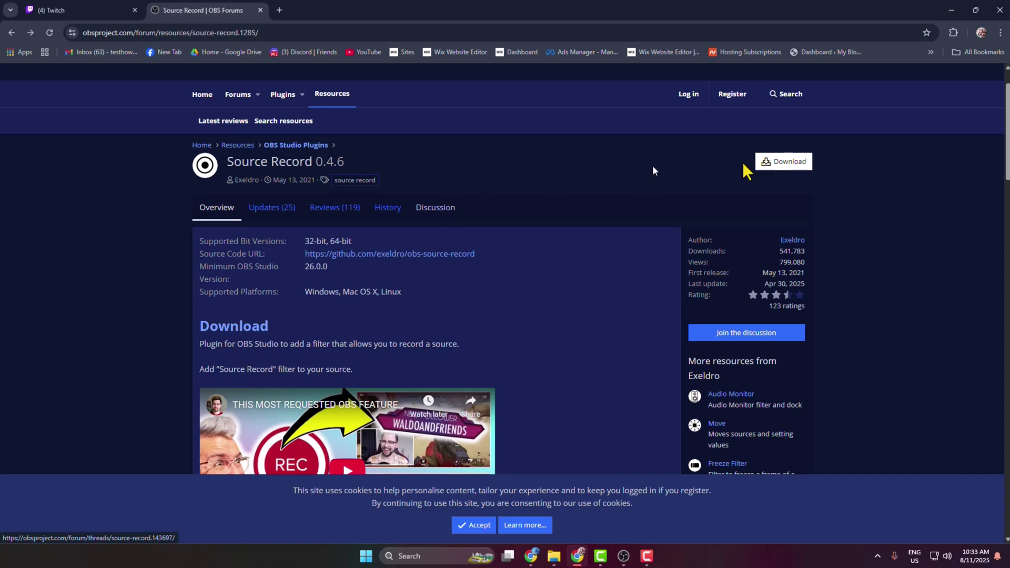
Step: Extract the source-record zip in Downloads and open the extracted source-record-0.4.6-windows-installer folder
left_click(553, 559)
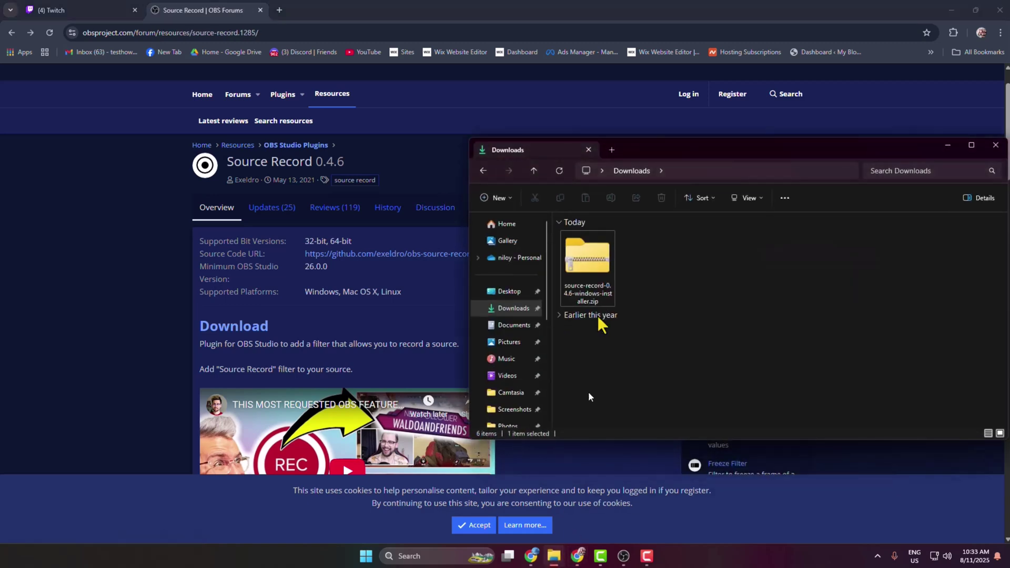
right_click(589, 266)
left_click(626, 336)
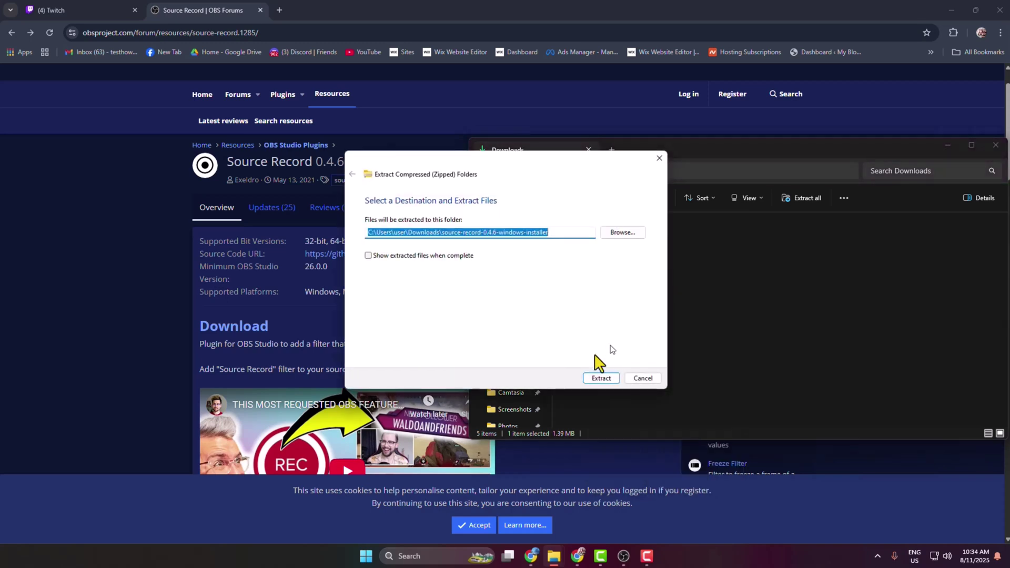
left_click(600, 380)
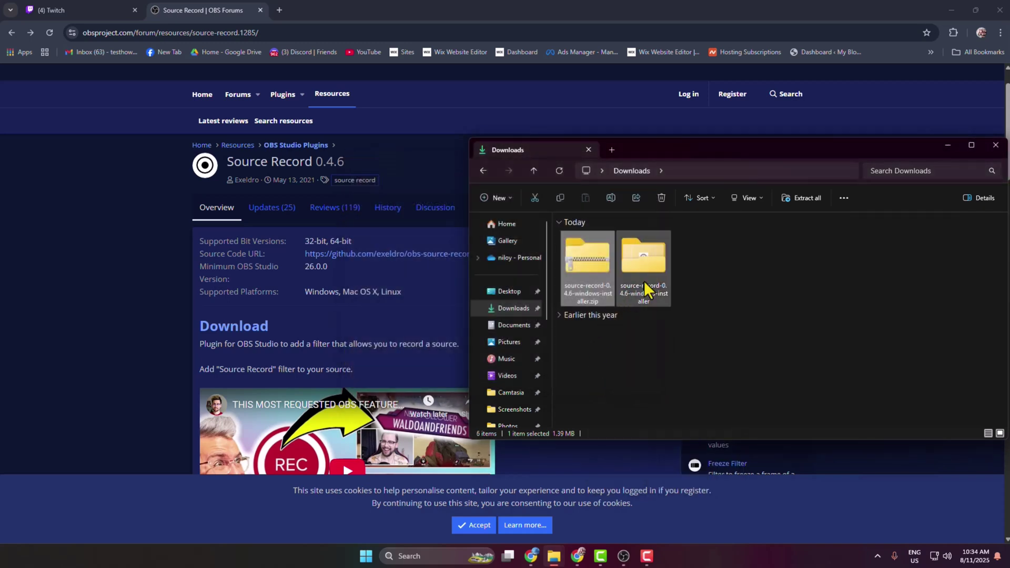
double_click(646, 284)
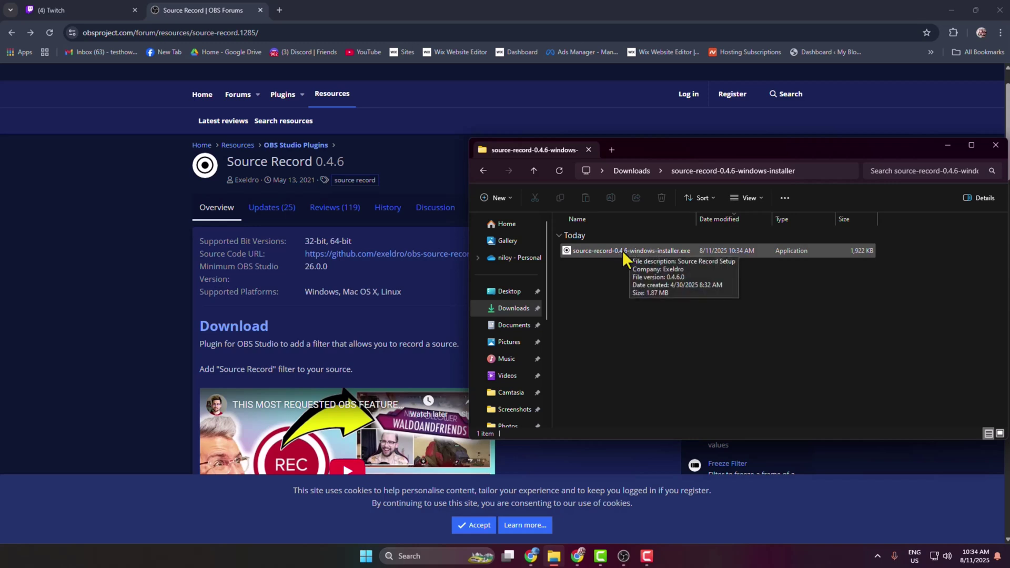
Step: Close the installer folder and relaunch OBS Studio (64bit) from the Start menu's recent apps
left_click(996, 146)
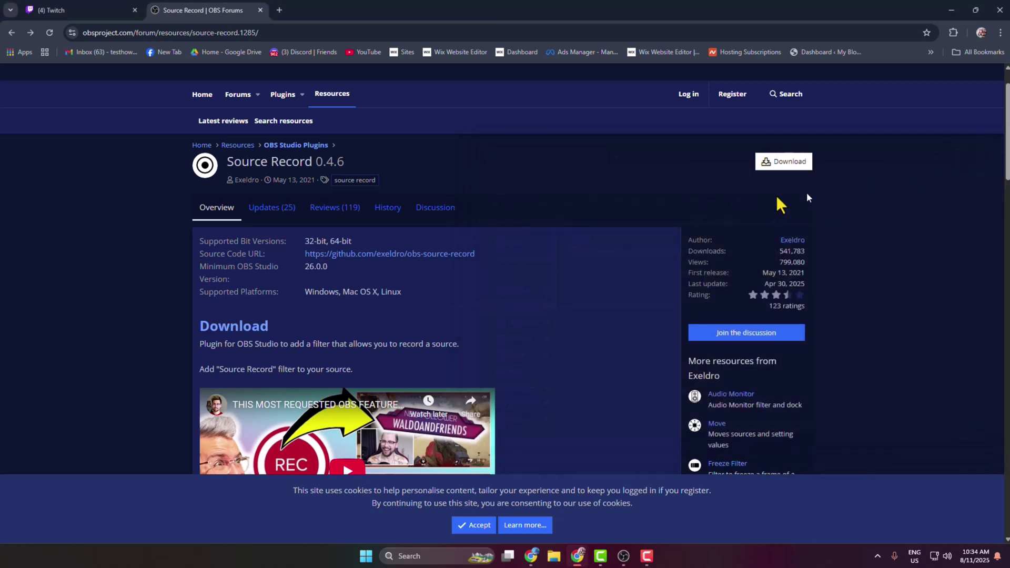
left_click(625, 560)
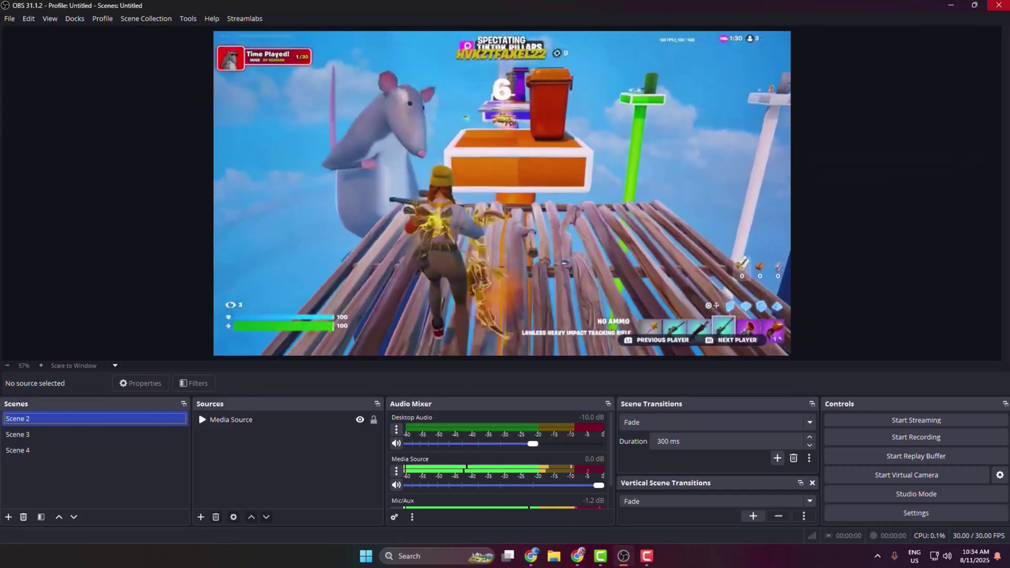
left_click(951, 5)
left_click(952, 5)
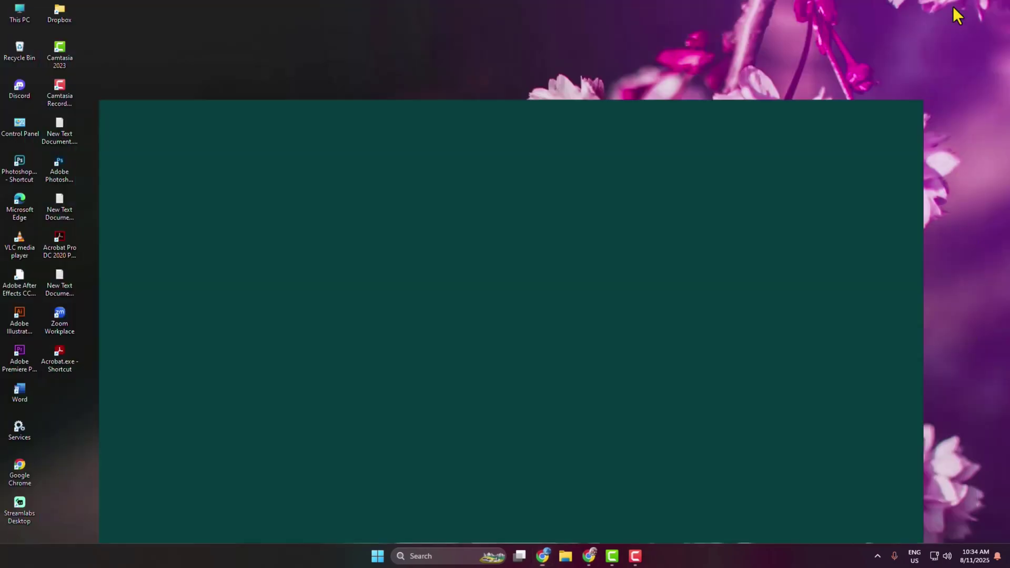
left_click(446, 555)
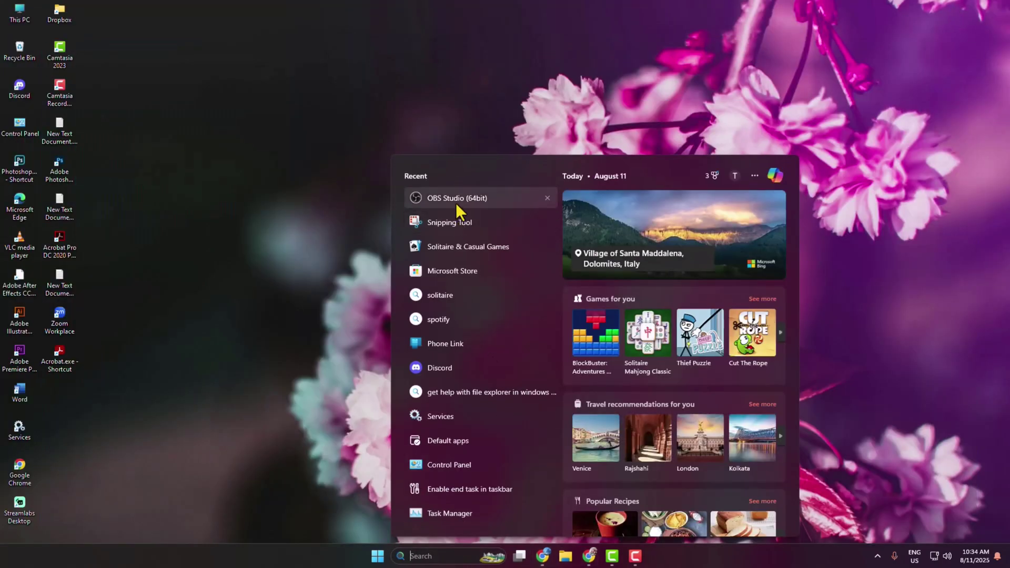
left_click(532, 314)
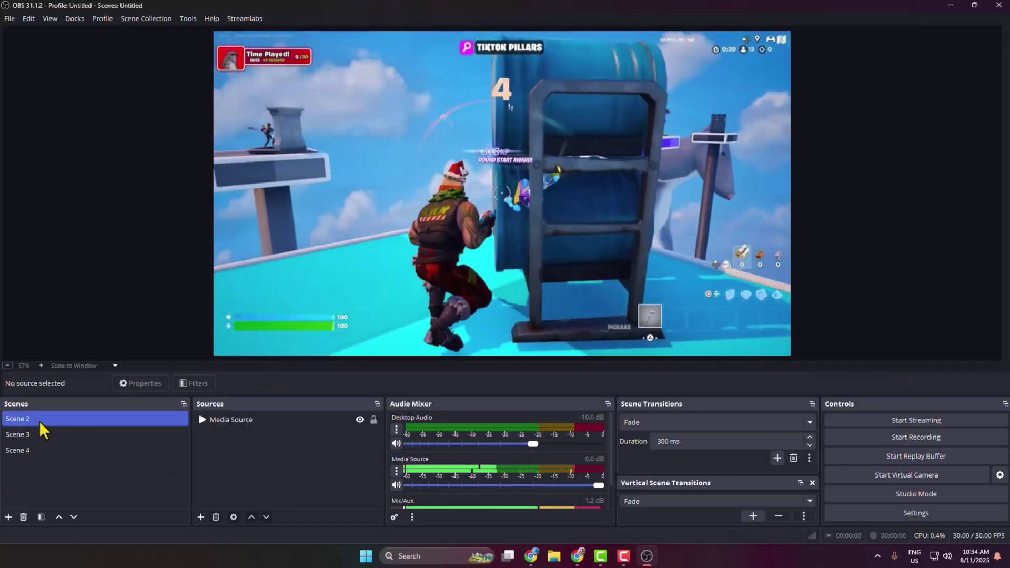
left_click(24, 432)
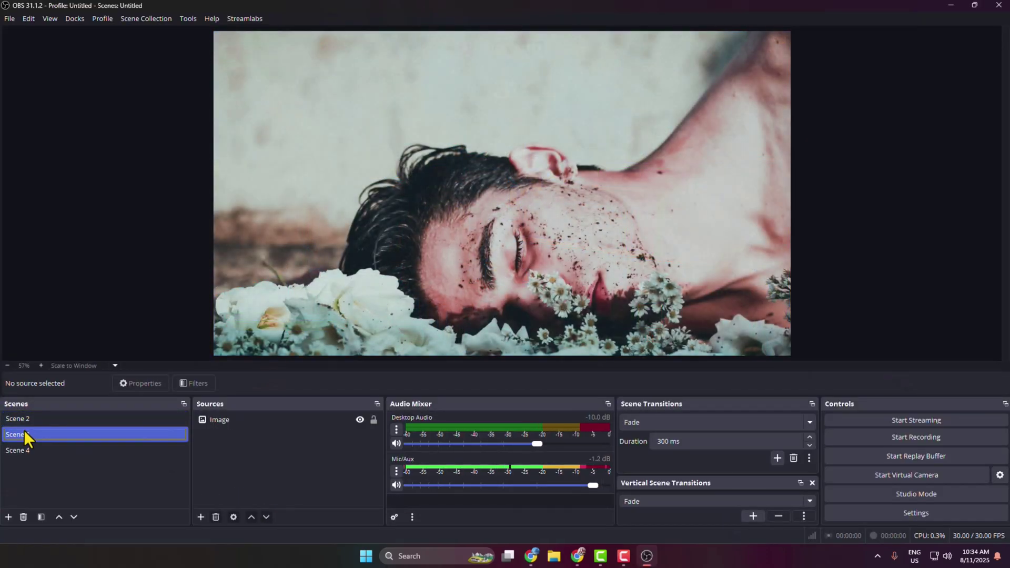
left_click(23, 448)
left_click(39, 420)
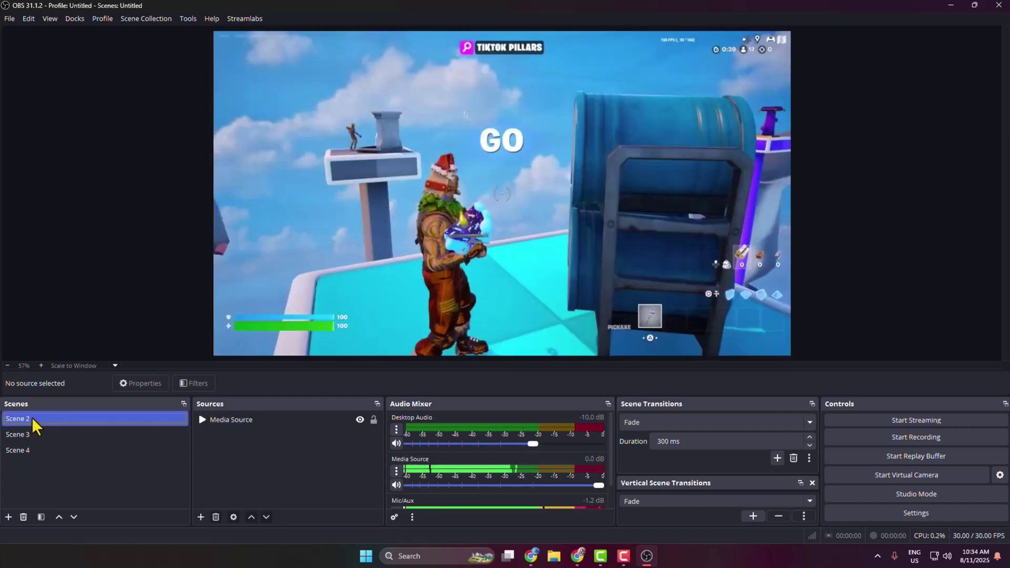
left_click(20, 423)
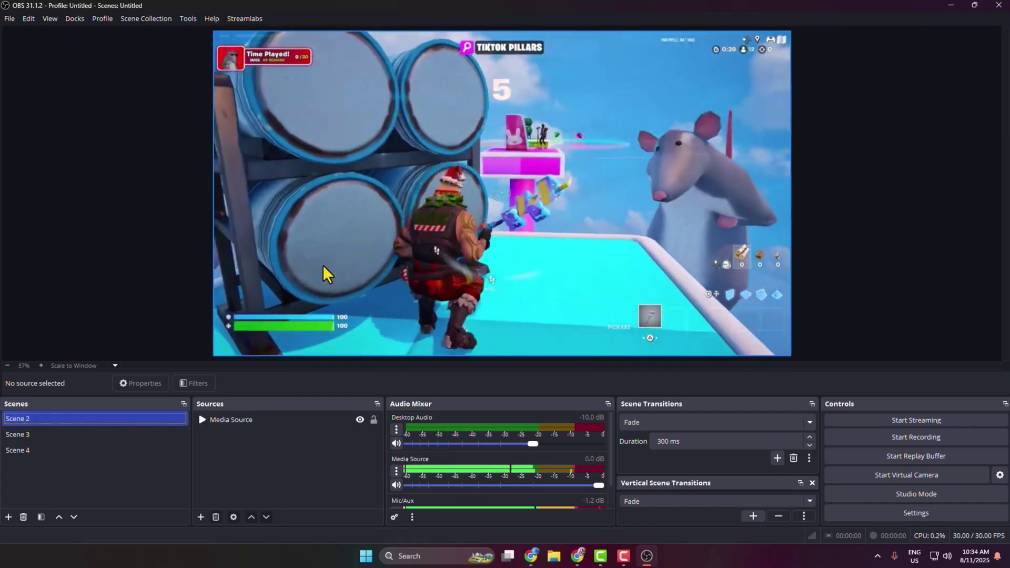
left_click(23, 438)
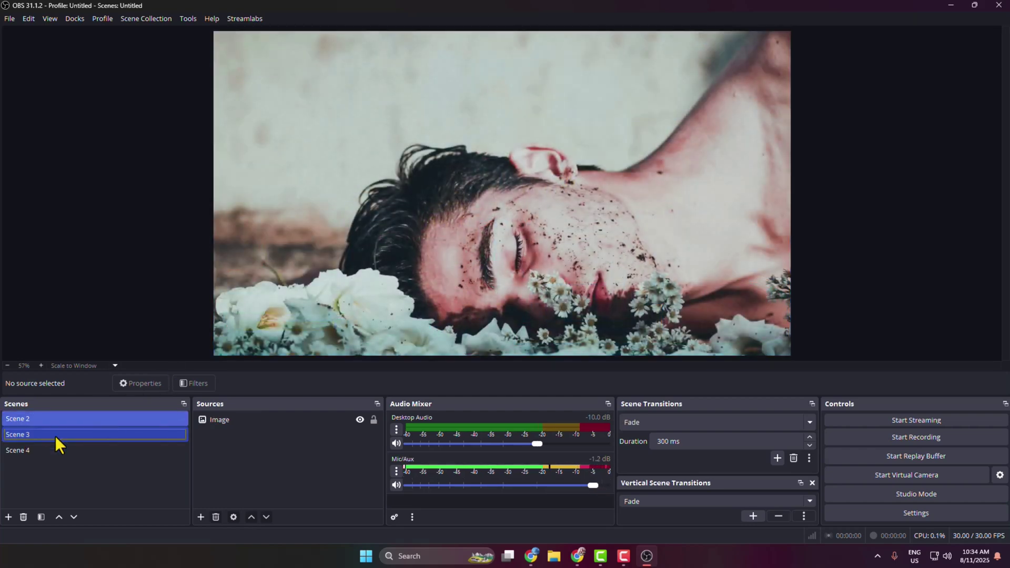
left_click(30, 451)
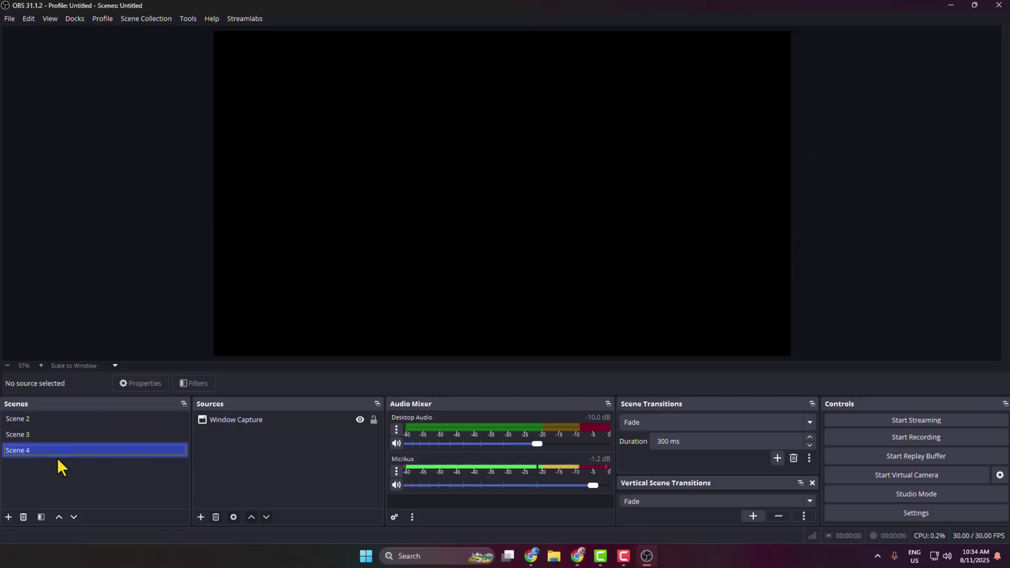
left_click(58, 461)
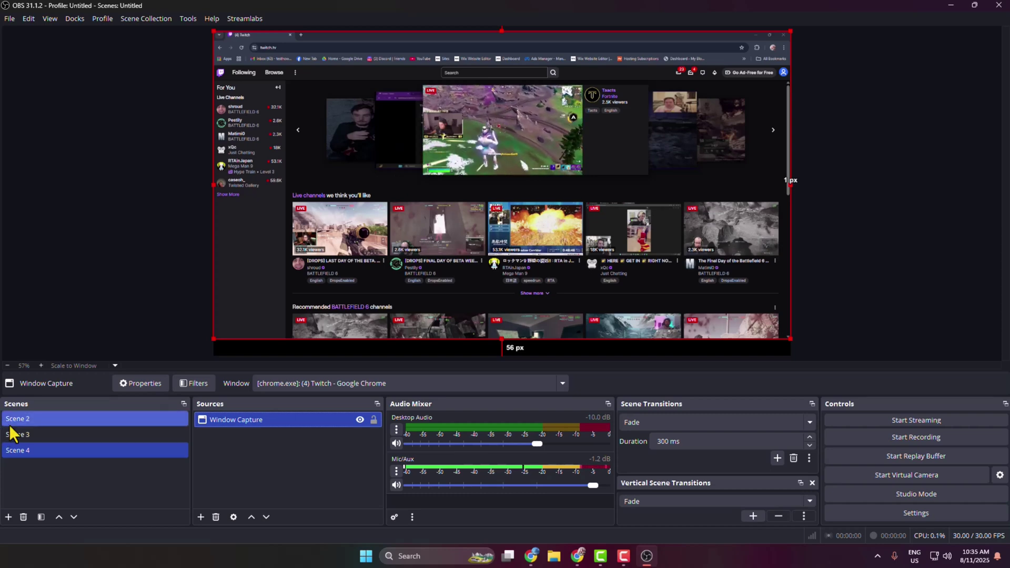
left_click(27, 435)
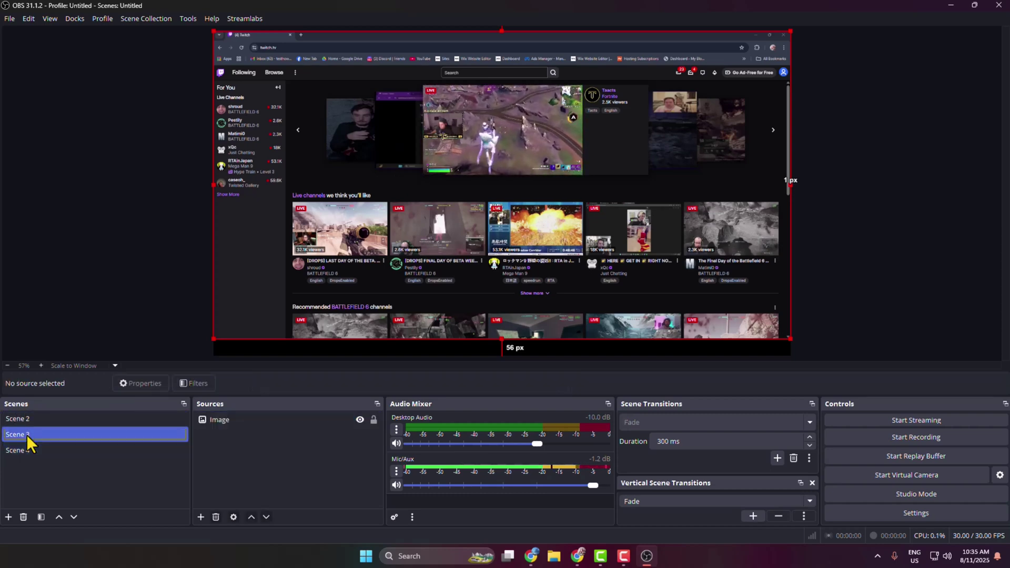
left_click(23, 450)
left_click(24, 416)
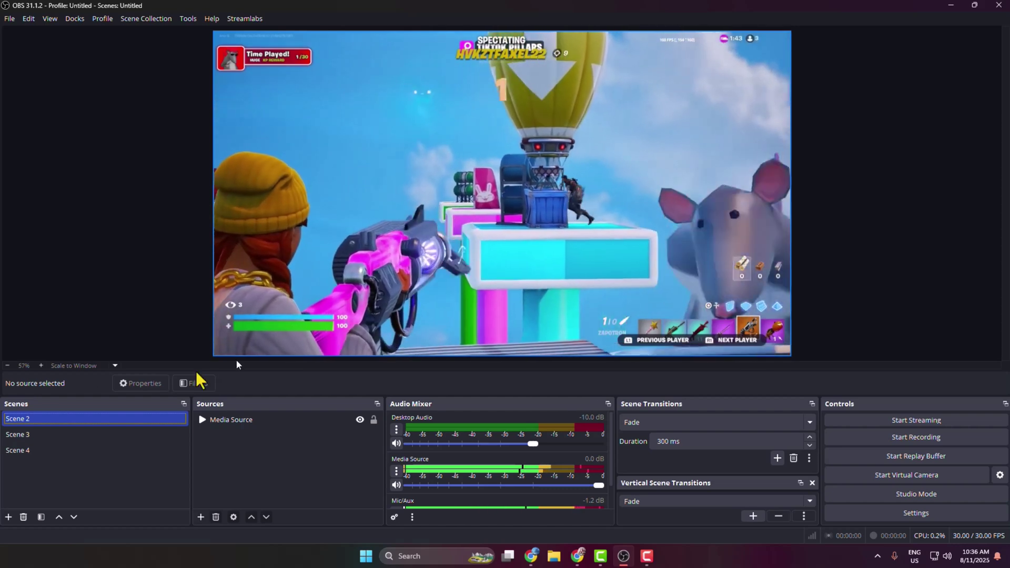
Step: Open the Filters window for Scene 2 and list the effect filters available to add
right_click(18, 419)
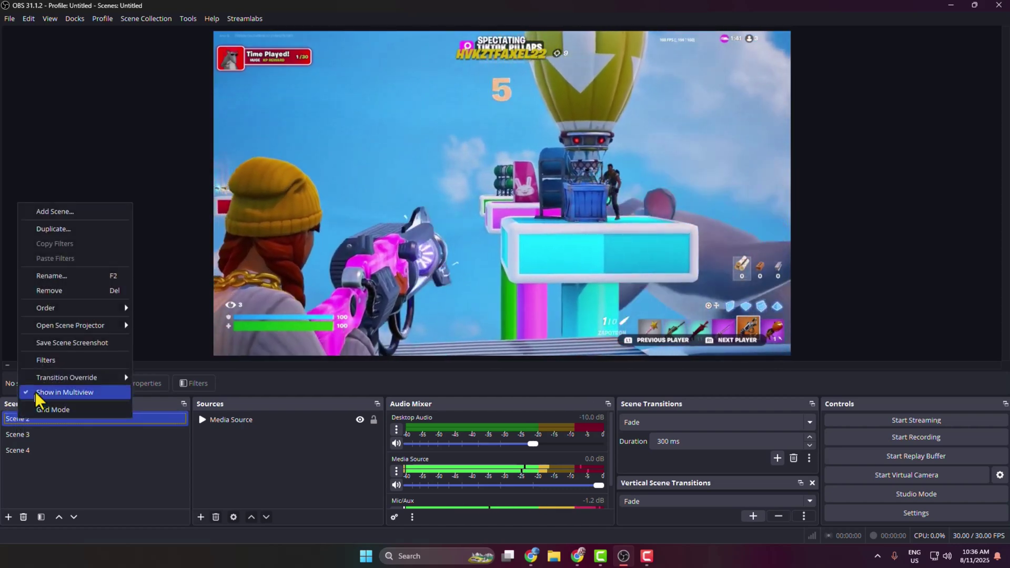
left_click(47, 362)
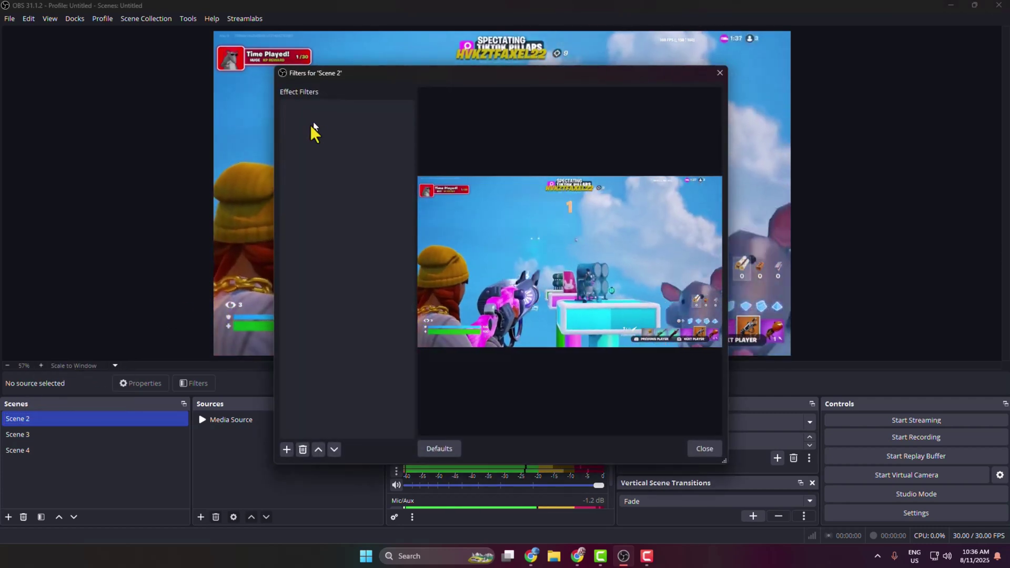
left_click(288, 450)
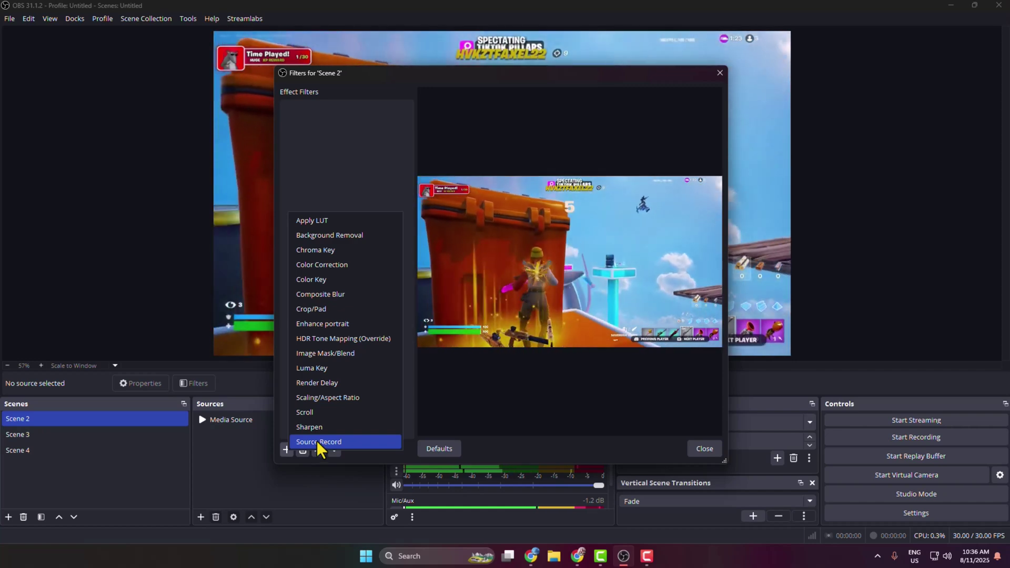
Step: Add a Source Record filter to Scene 2 with Record Mode Recording and fragmented_mp4 format
left_click(318, 444)
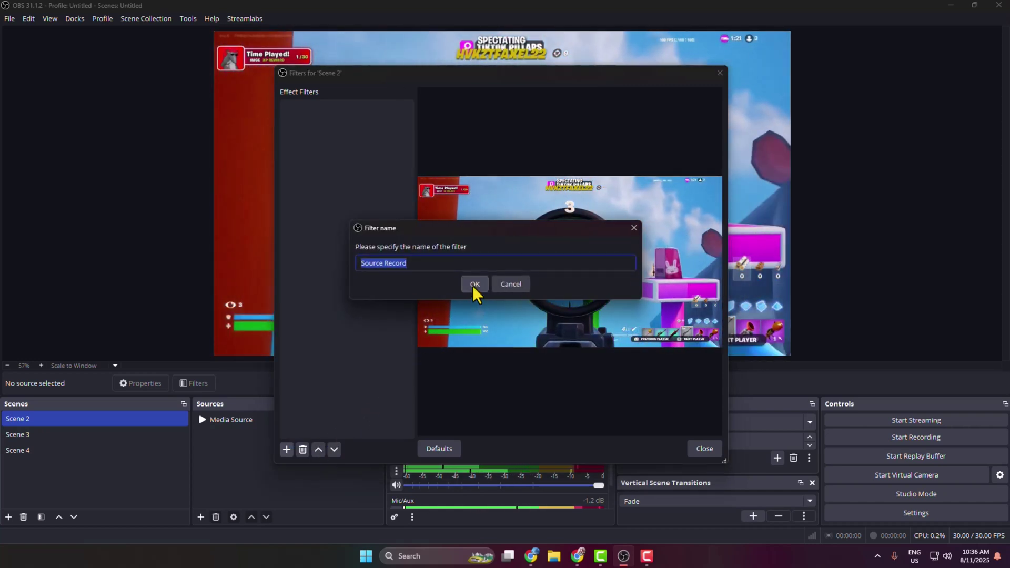
left_click(475, 284)
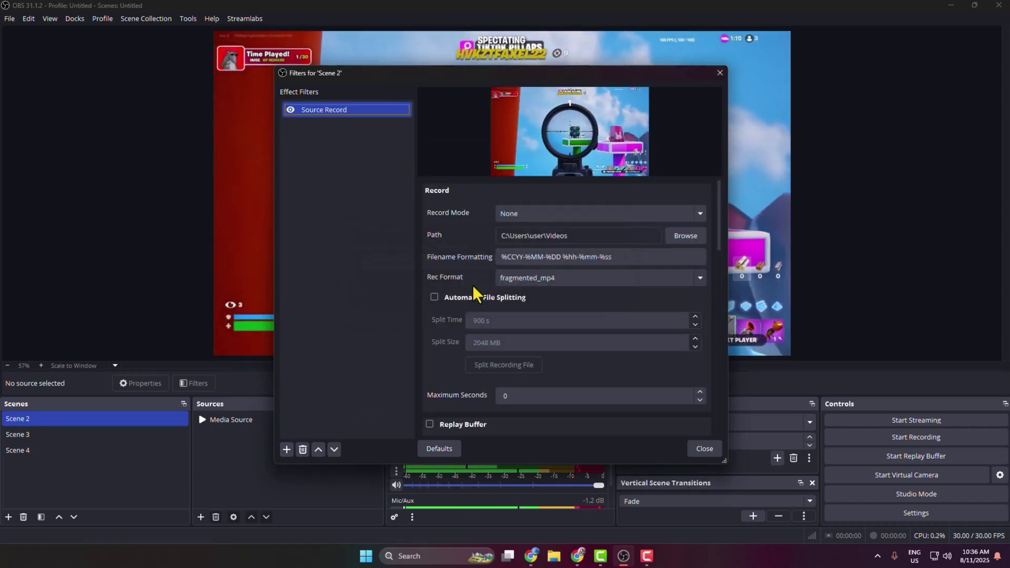
left_click(528, 216)
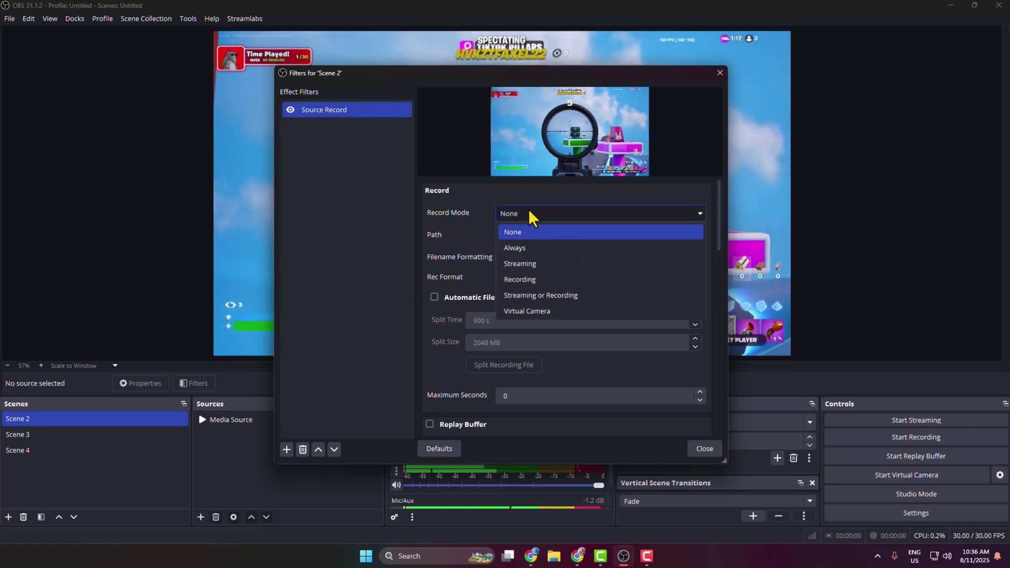
left_click(524, 284)
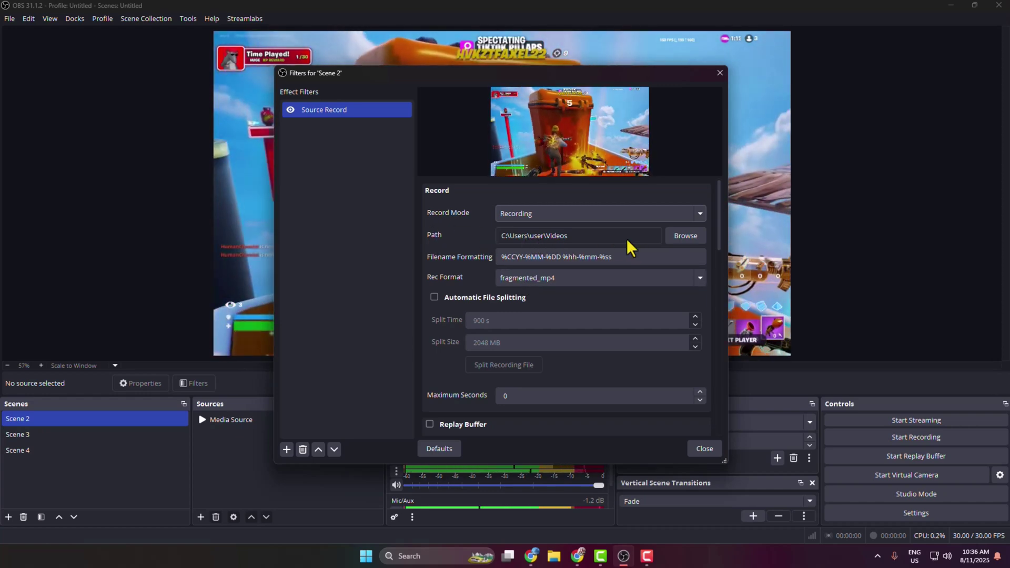
left_click(606, 259)
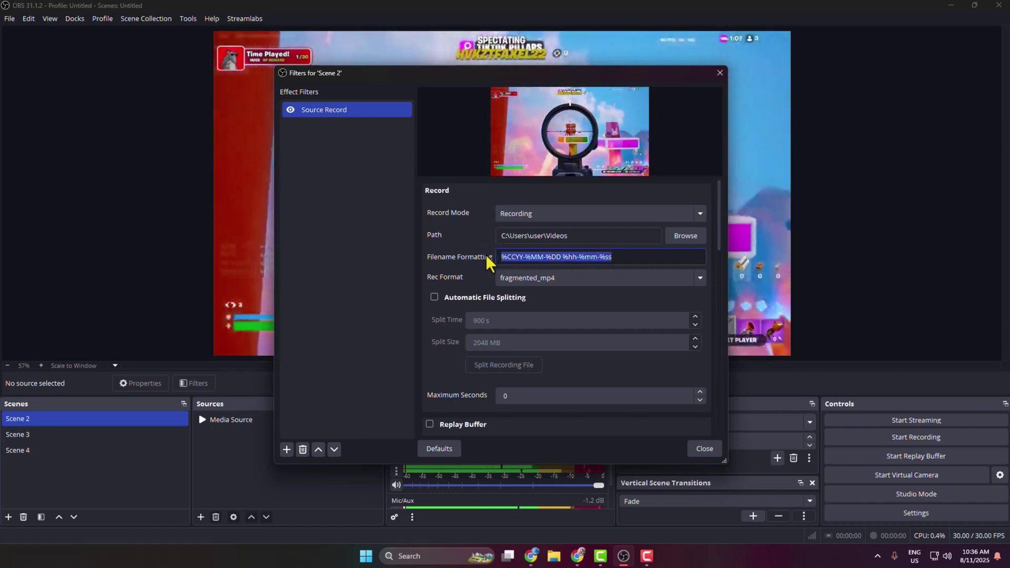
left_click(549, 284)
left_click(552, 287)
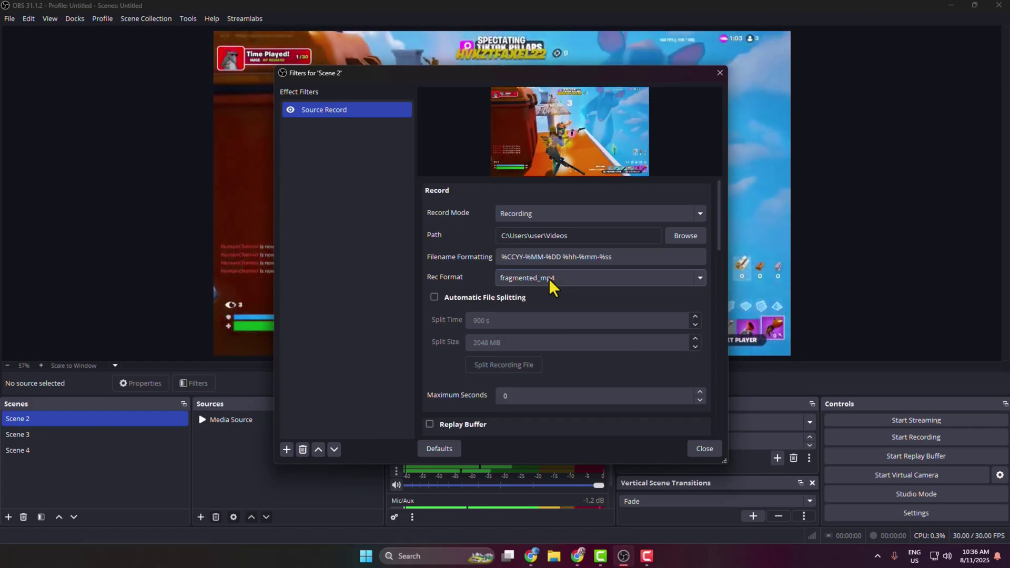
left_click(704, 448)
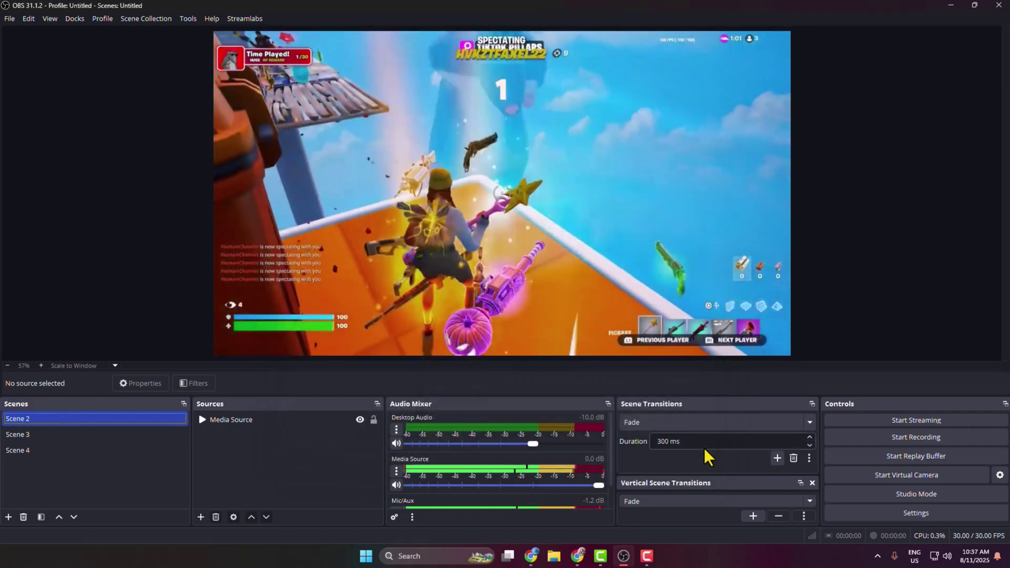
Step: Select Scene 3 and open its Filters window
left_click(48, 435)
left_click(26, 419)
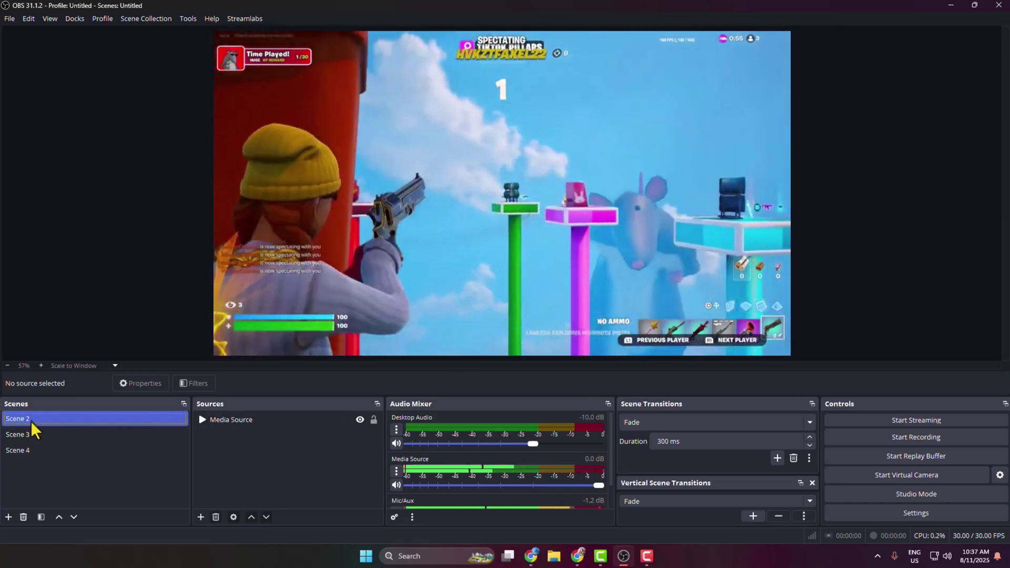
left_click(32, 436)
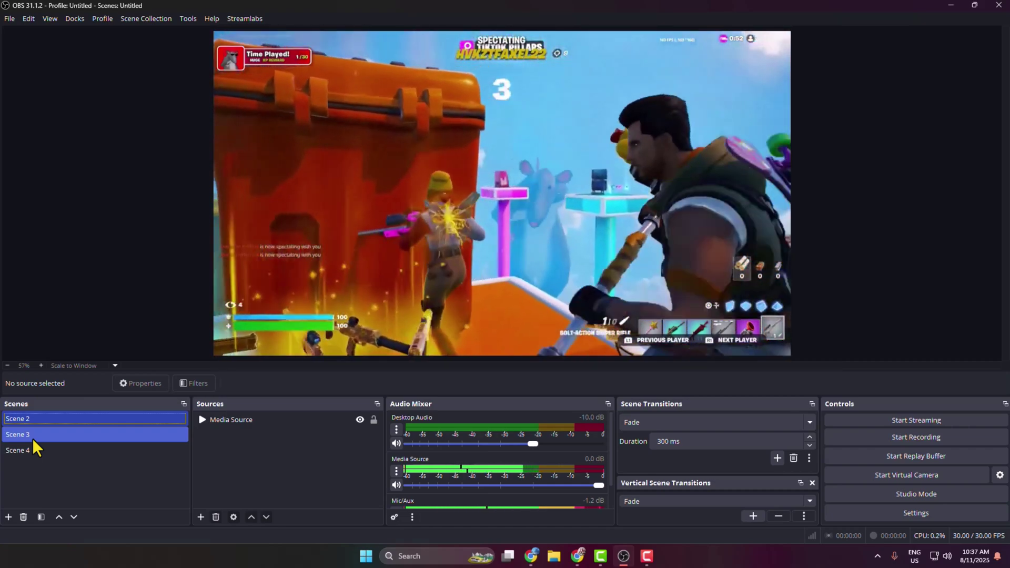
left_click(31, 436)
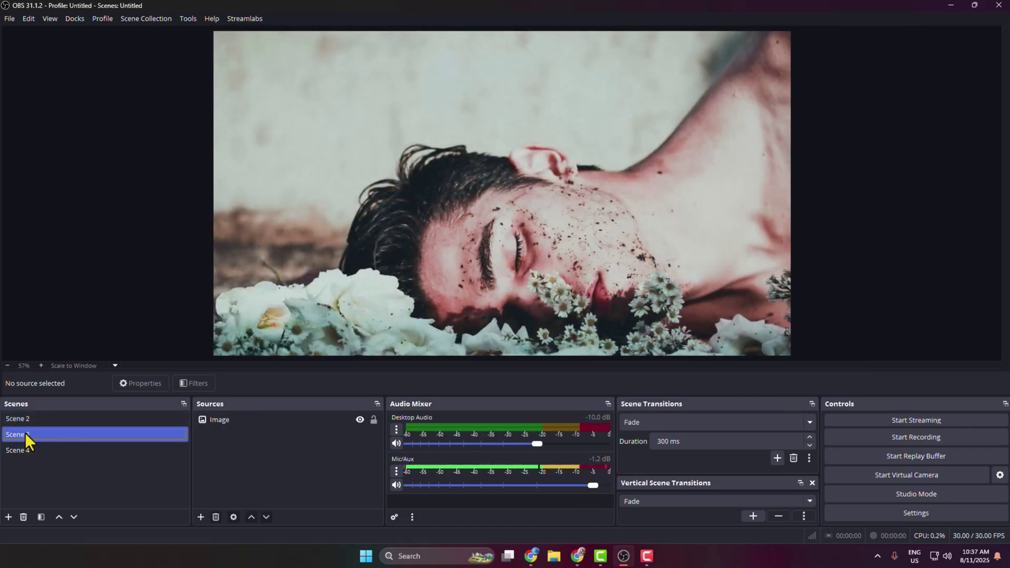
right_click(24, 432)
left_click(58, 375)
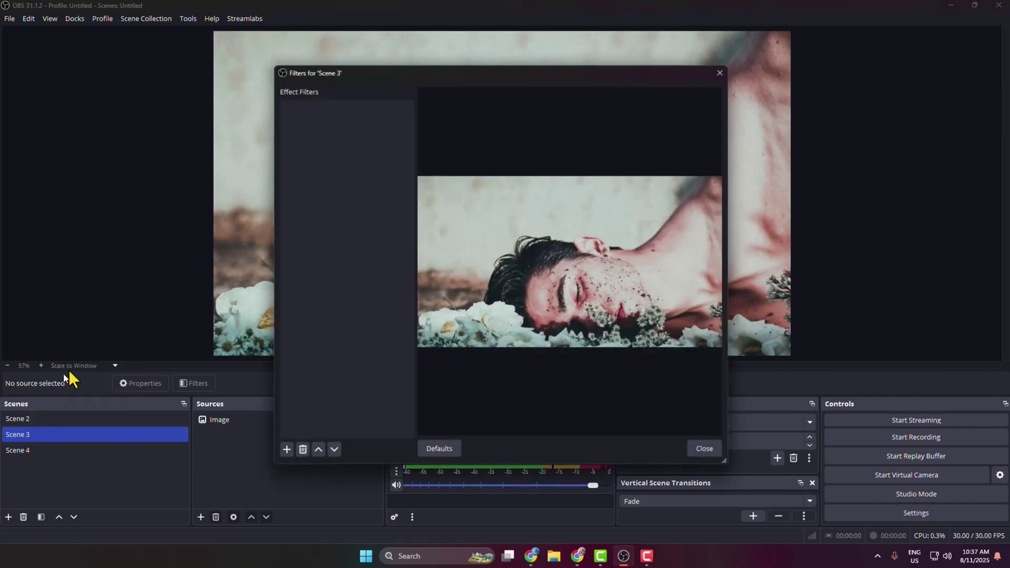
Step: Add a Source Record filter named Source Record with Record Mode set to Recording
left_click(287, 449)
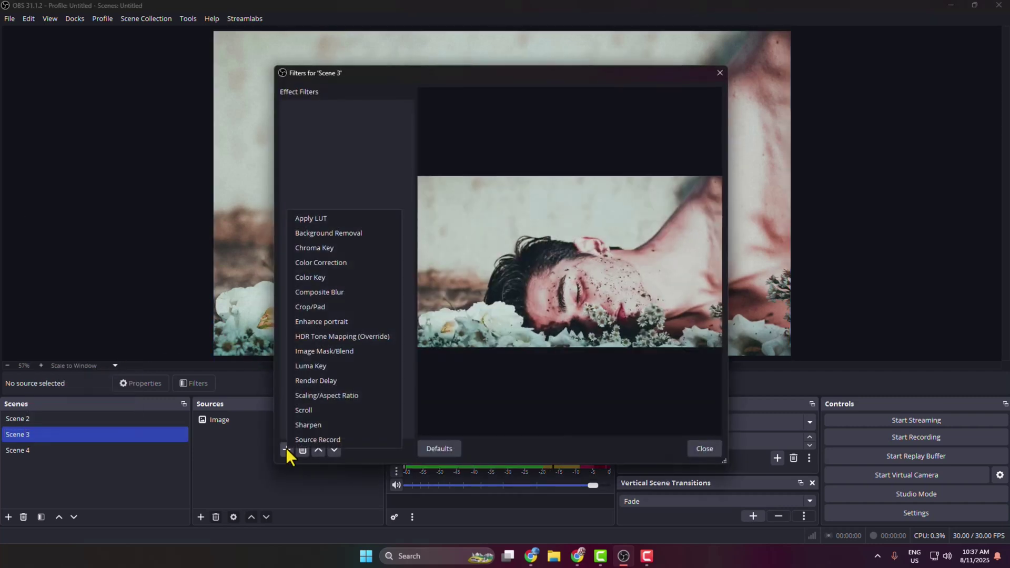
left_click(318, 440)
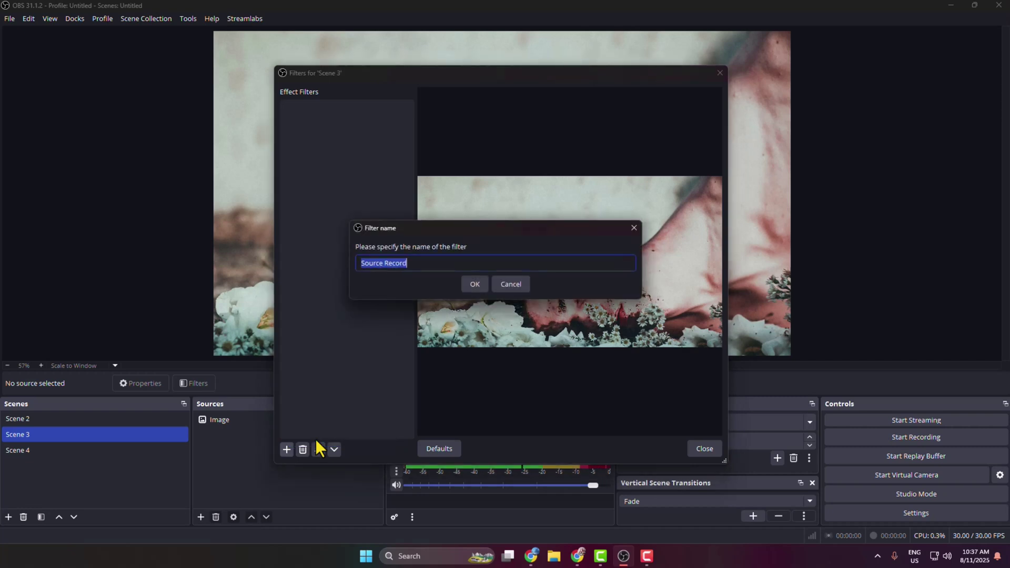
left_click(471, 281)
left_click(511, 213)
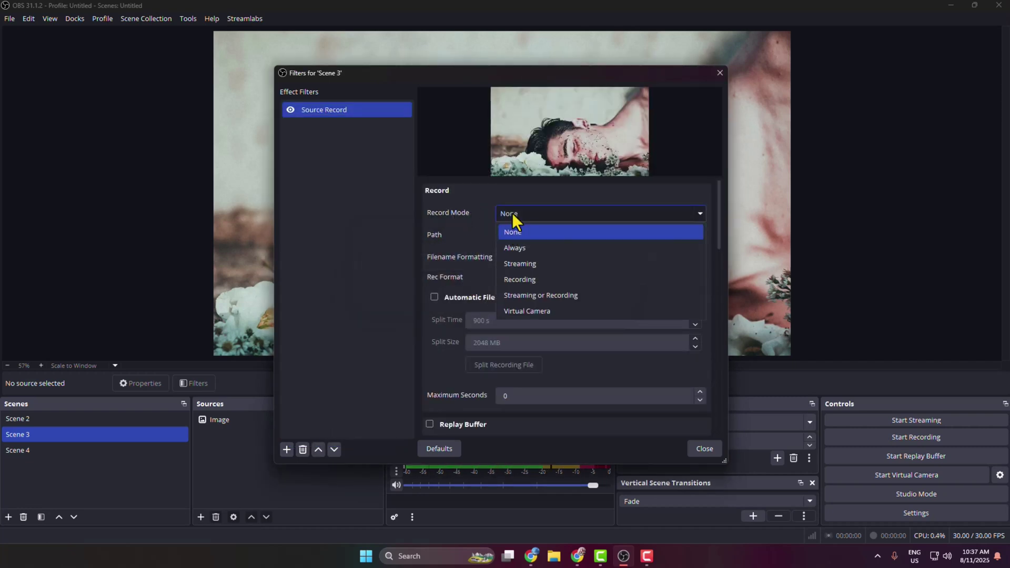
left_click(526, 279)
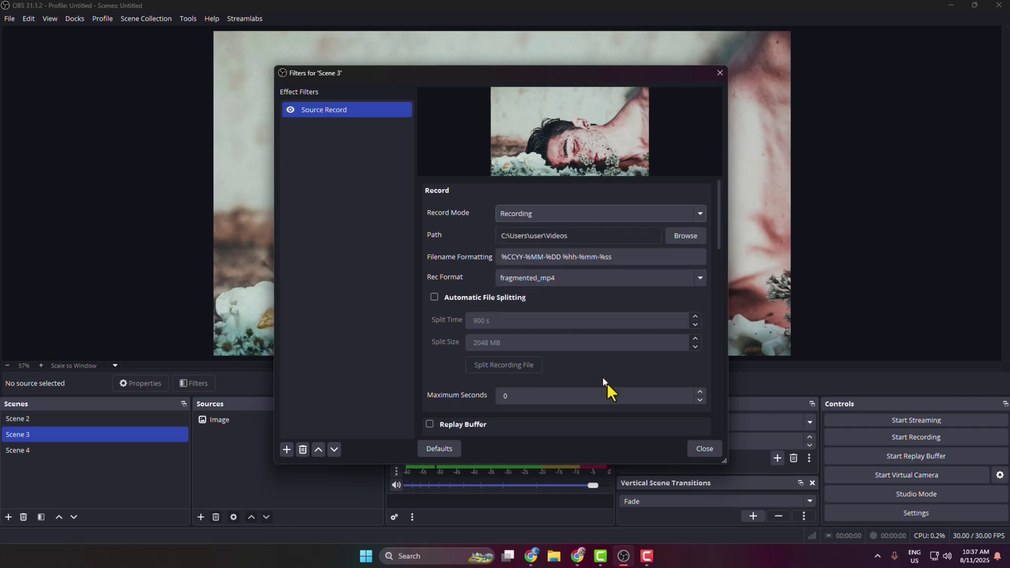
left_click(702, 449)
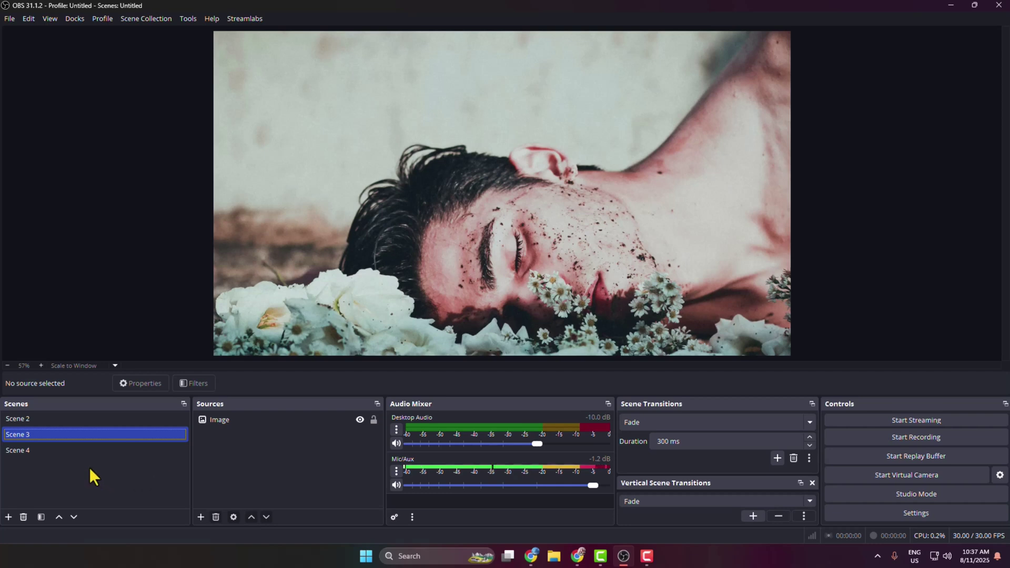
Step: Switch to Scene 4 and record for about 30 seconds, saving an mp4 to Videos
left_click(18, 450)
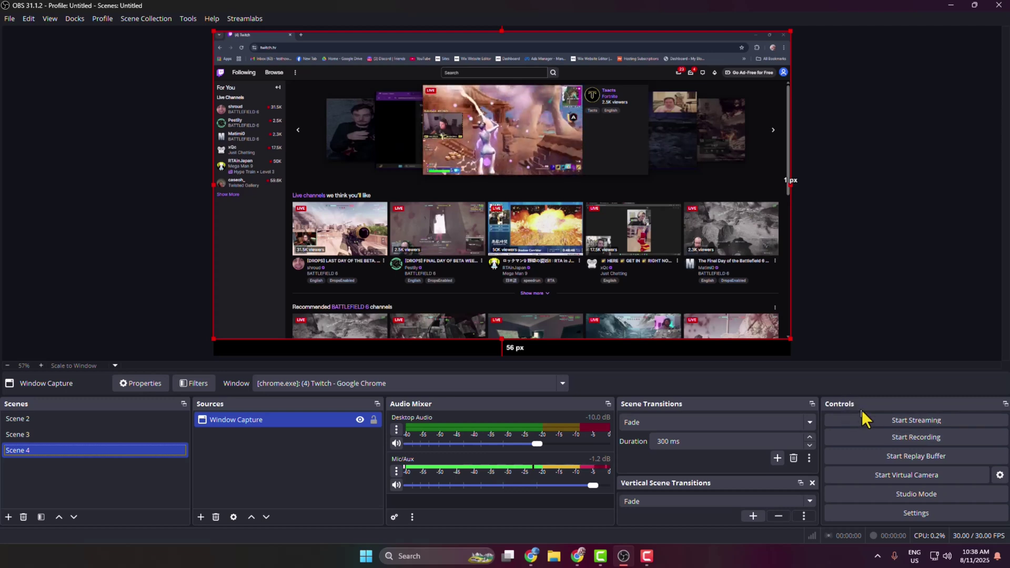
left_click(882, 438)
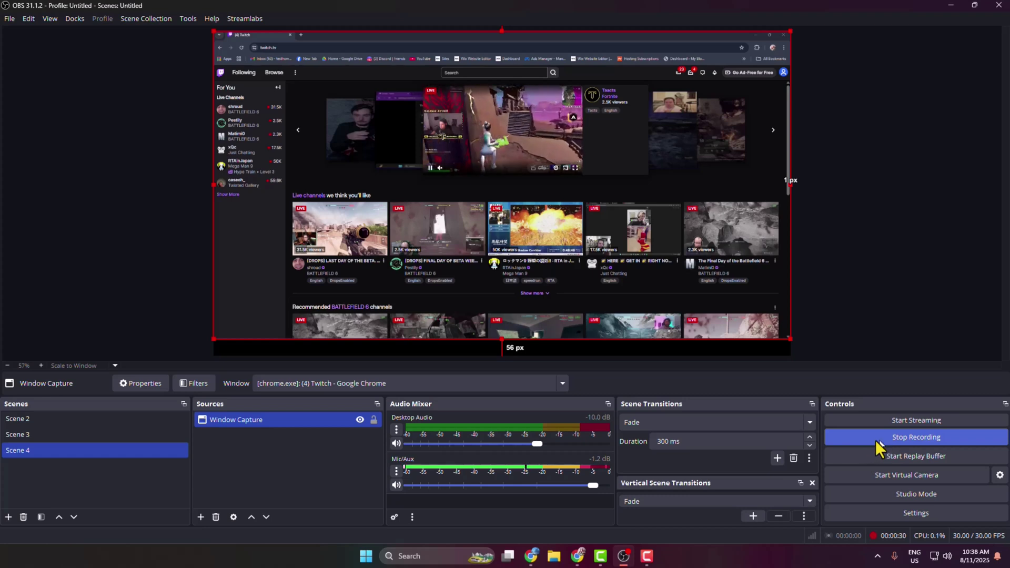
left_click(905, 437)
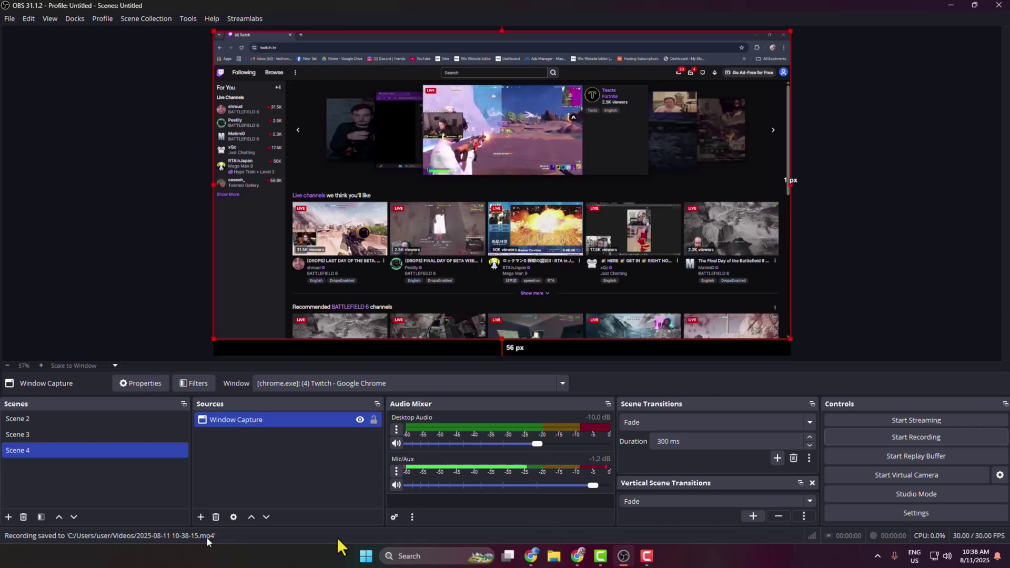
left_click(553, 556)
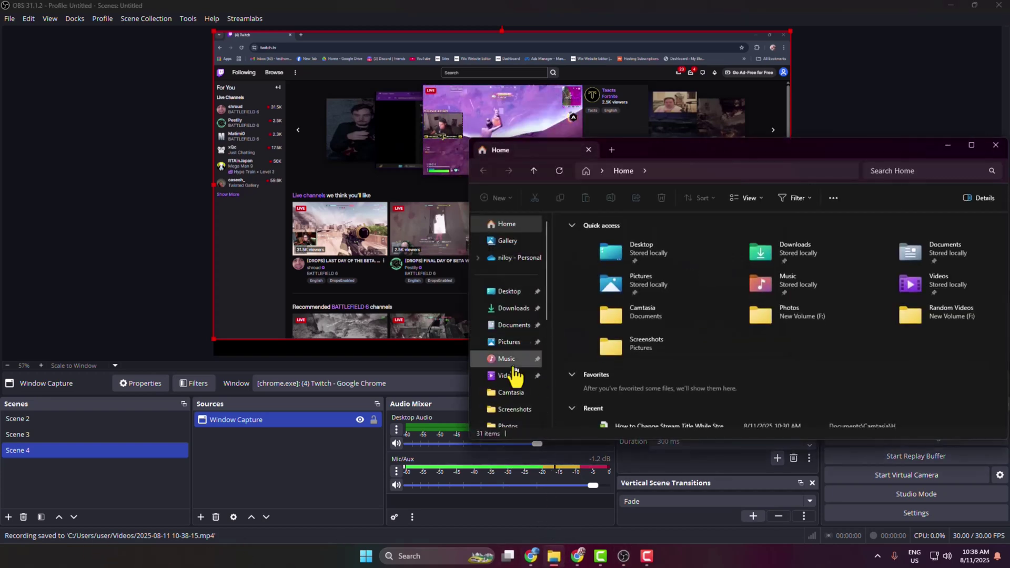
left_click(513, 375)
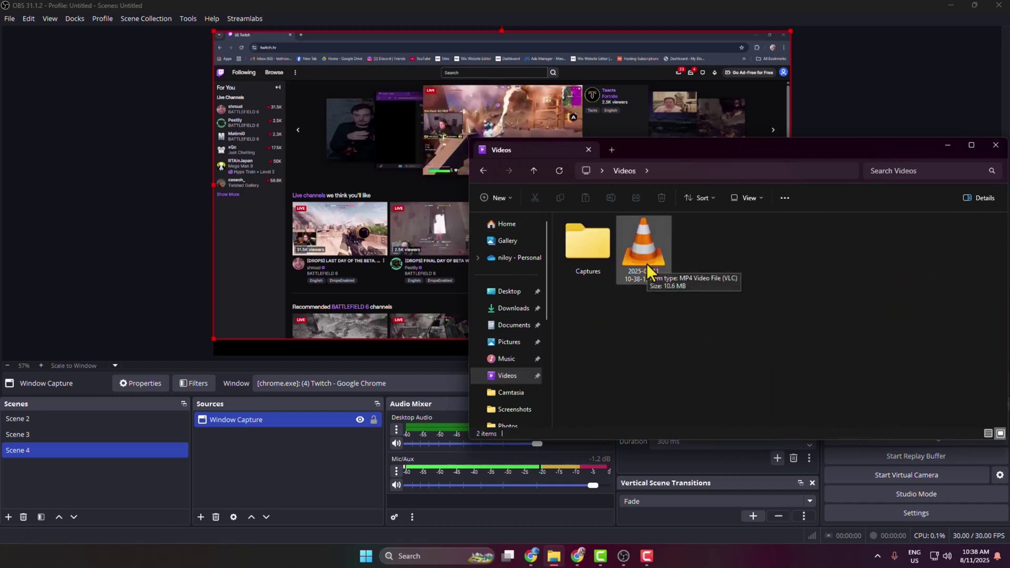
mouse_move(650, 271)
left_mouse_down()
mouse_move(629, 247)
mouse_move(651, 272)
mouse_move(662, 260)
left_mouse_up()
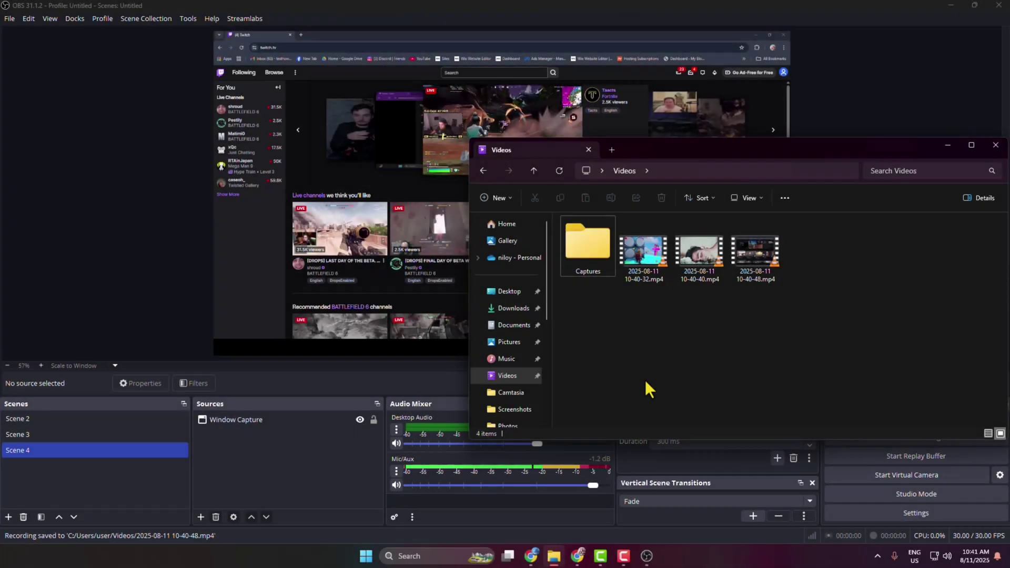
left_click_drag(823, 294, 657, 261)
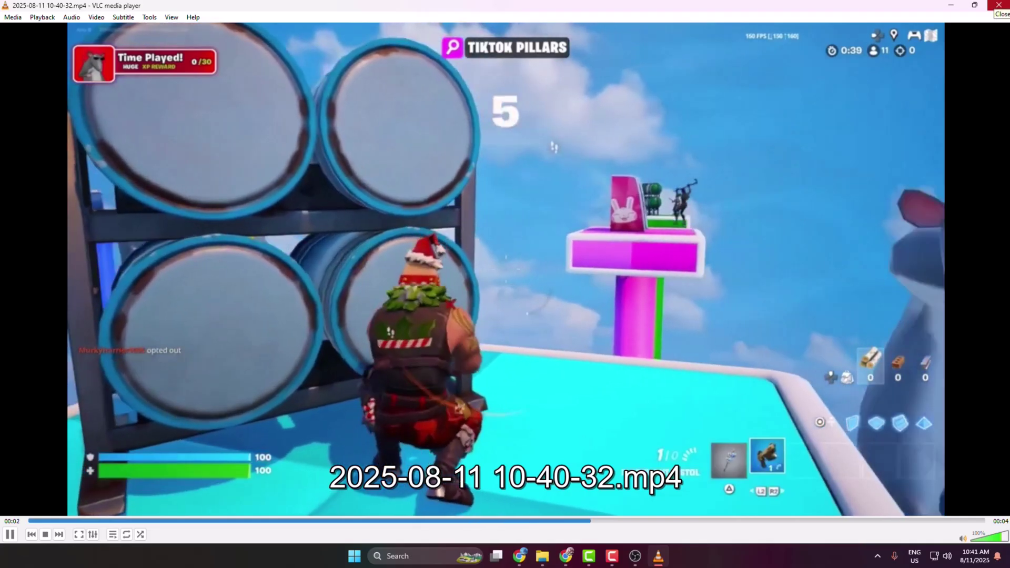
left_click(999, 7)
double_click(700, 265)
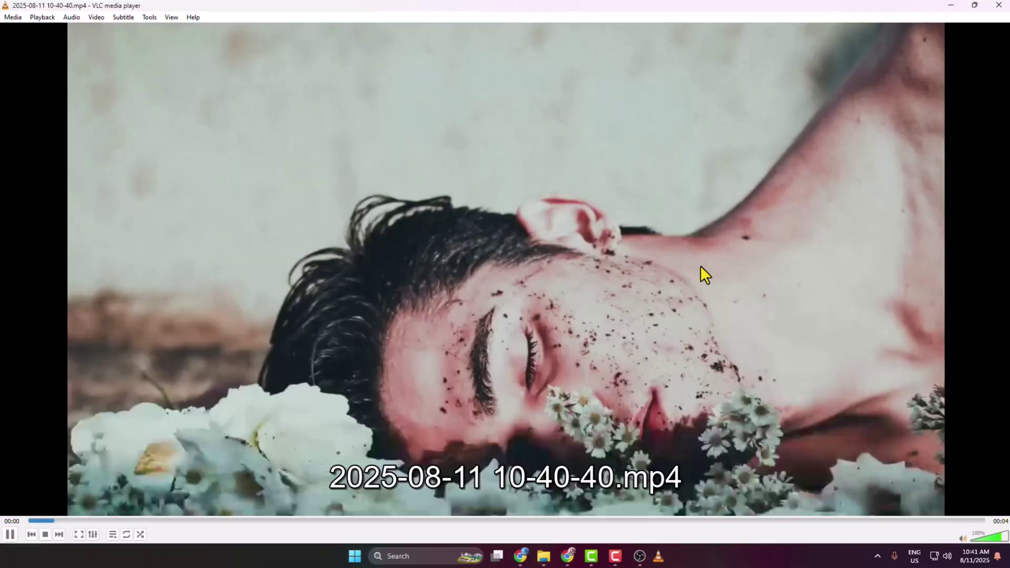
key("alt+F4")
double_click(774, 263)
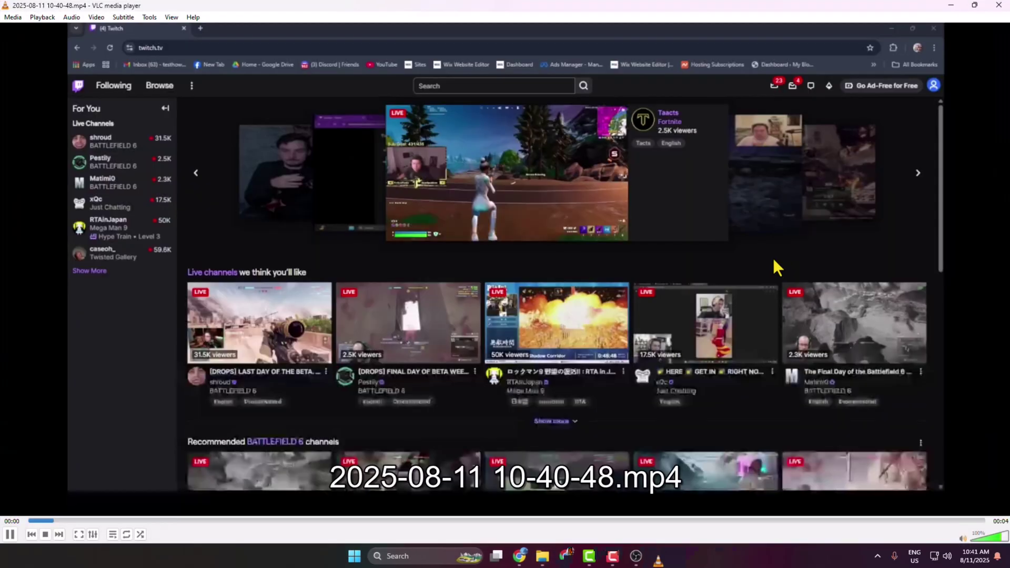
key("alt+F4")
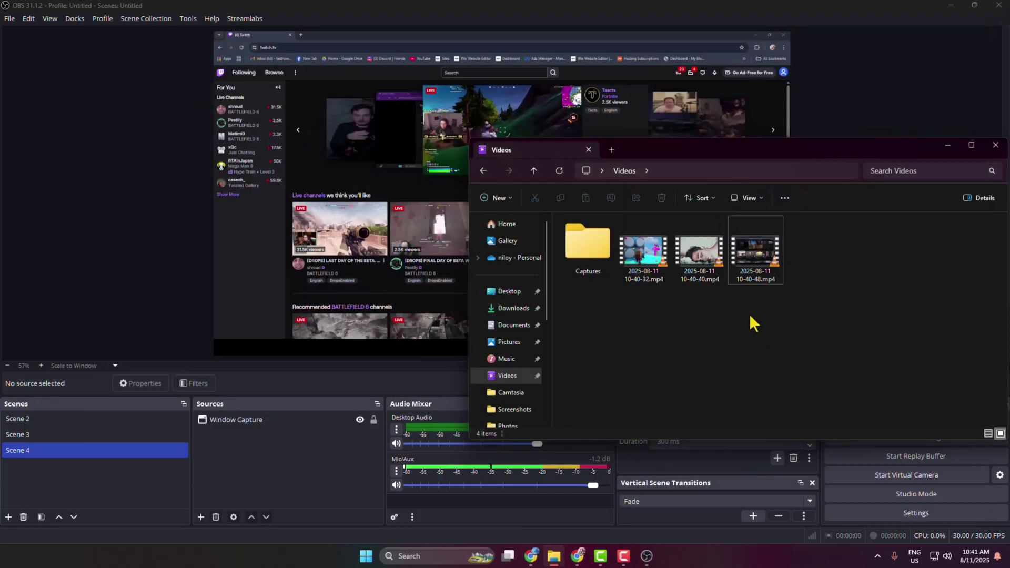
Step: Box-select the three 2025-08-11 mp4 recordings, then bring OBS forward with Scene 2 selected
left_click_drag(715, 282, 638, 254)
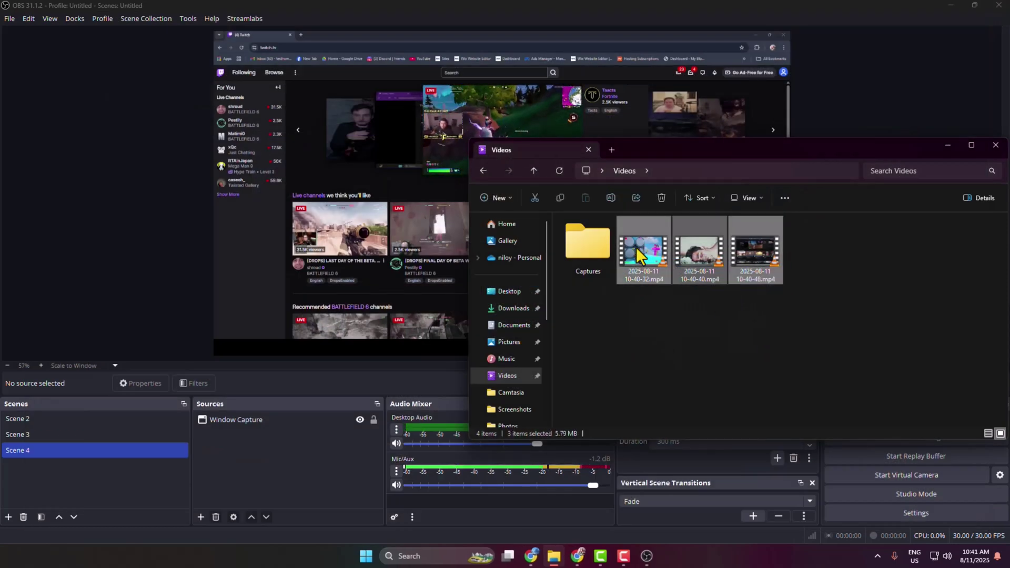
left_click(802, 8)
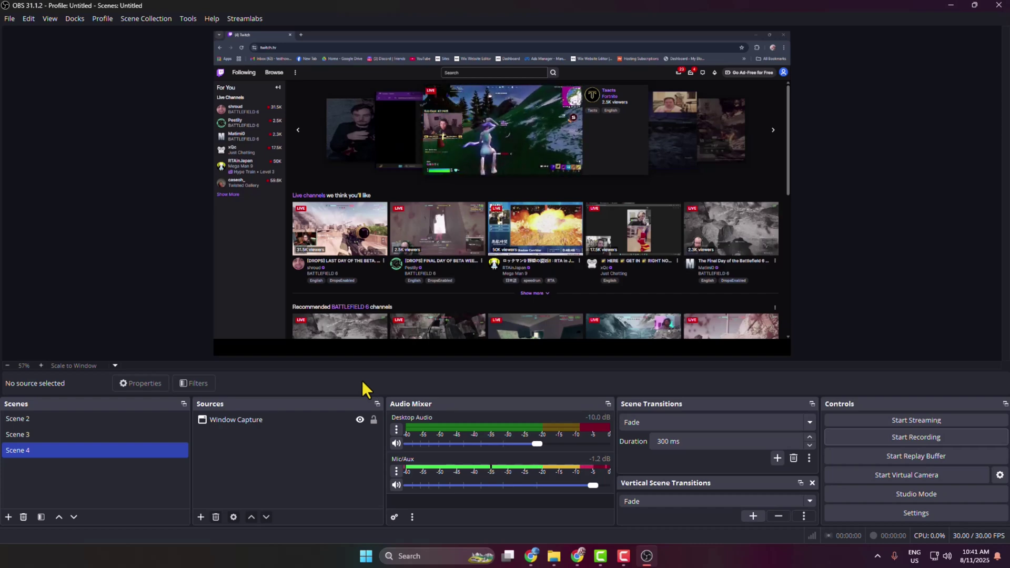
key("Up")
key("Up")
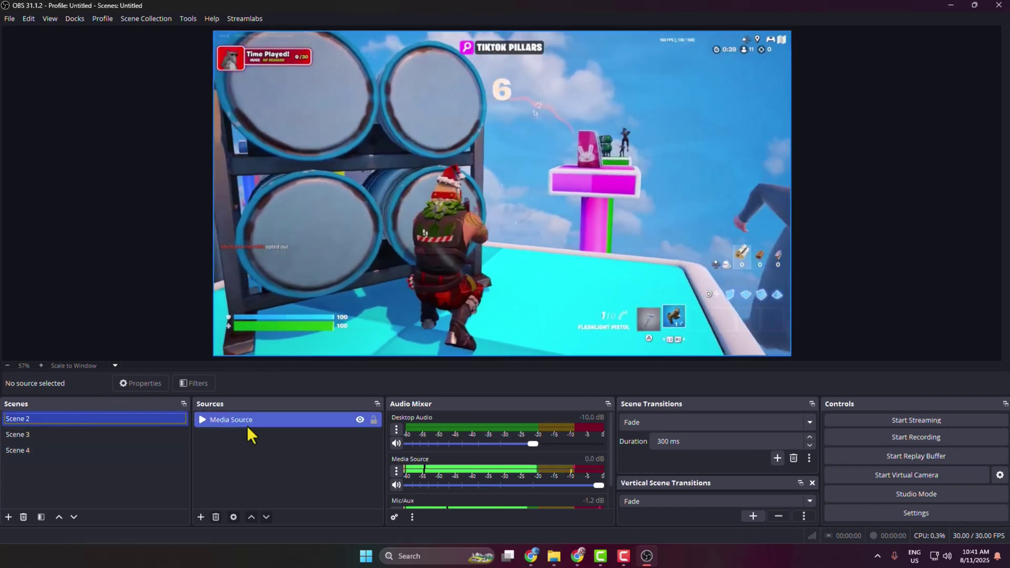
Step: Open Scene 2's Filters and check the Source Record Record Mode dropdown, leaving it on Recording
right_click(26, 419)
left_click(63, 360)
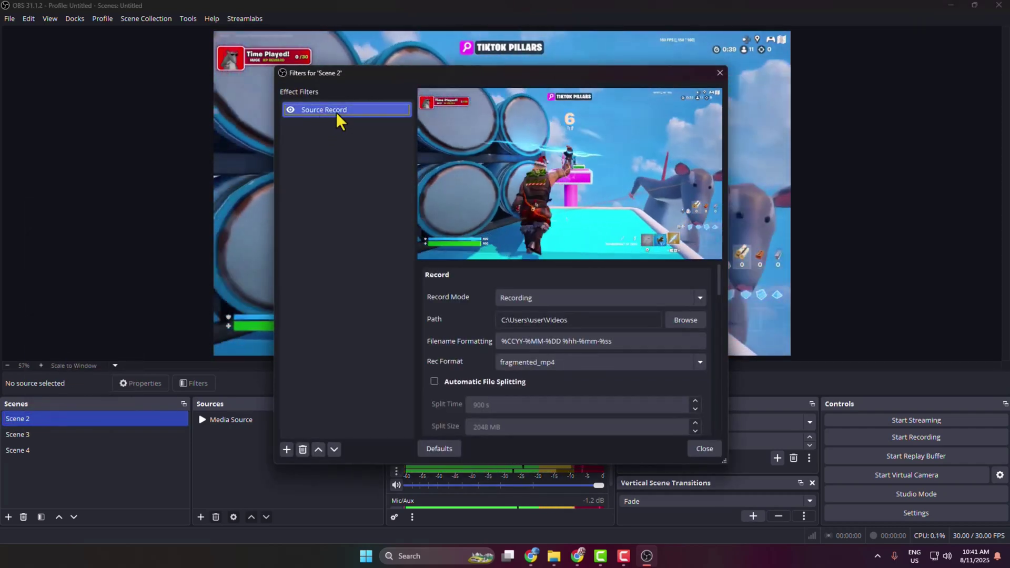
left_click(584, 301)
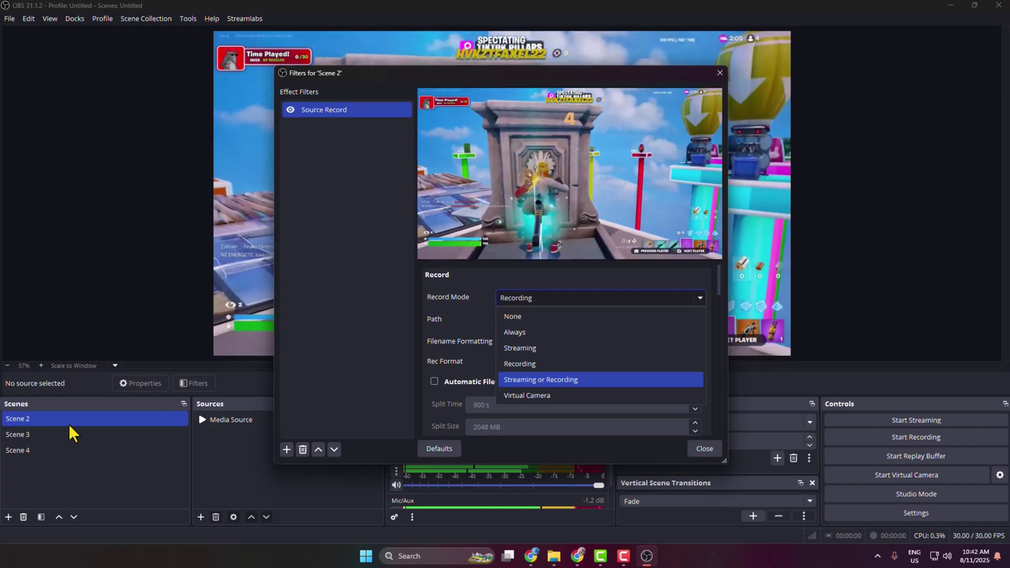
key("Escape")
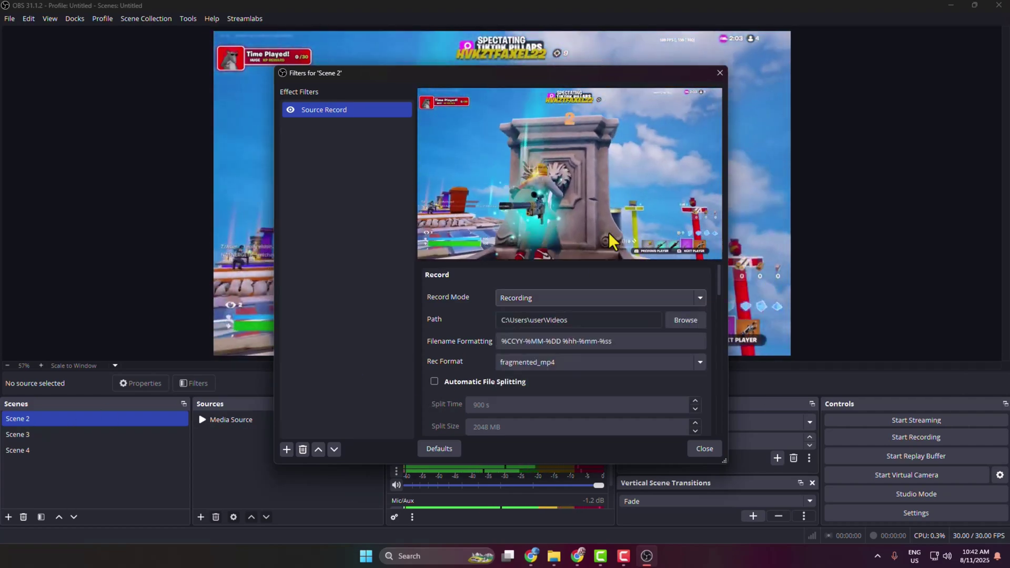